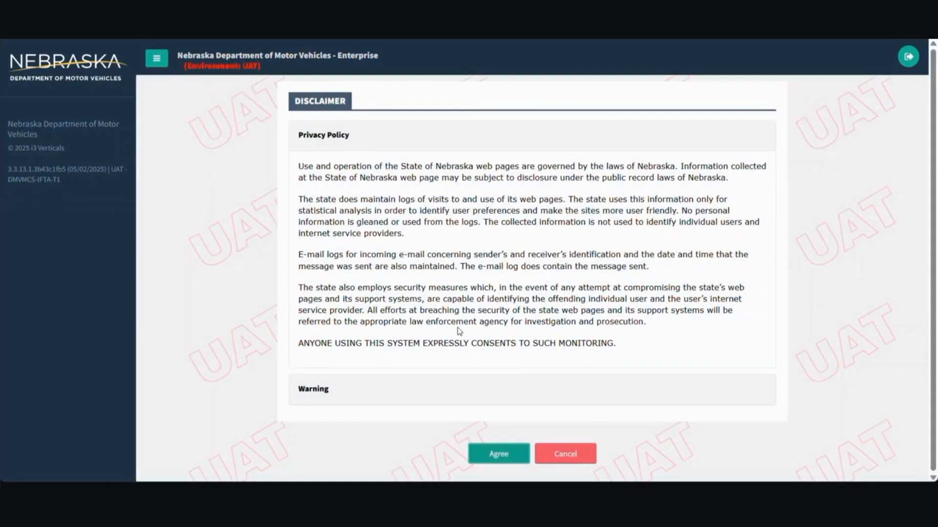
Accept the privacy disclaimer and start an IRP Add Vehicle transaction for fleet 01, expiring 04/2026.
left_click(500, 455)
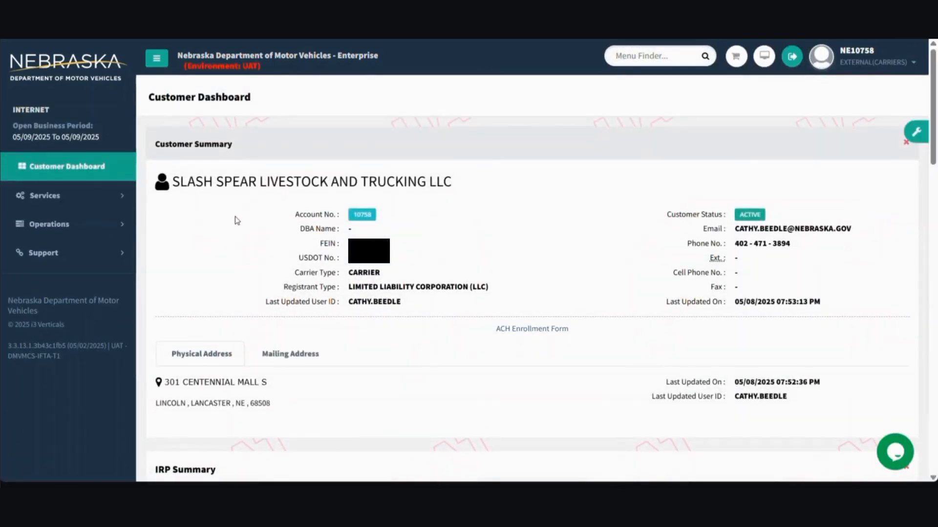
left_click(59, 195)
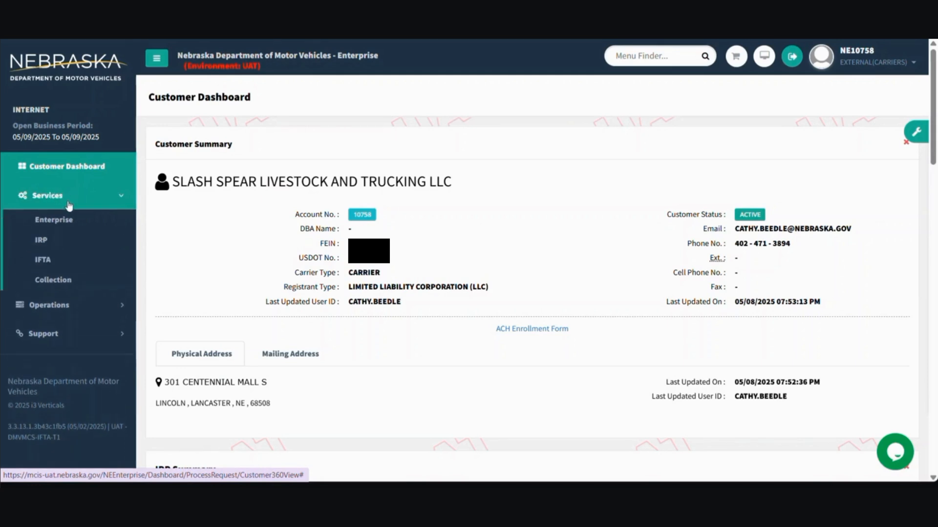
left_click(42, 240)
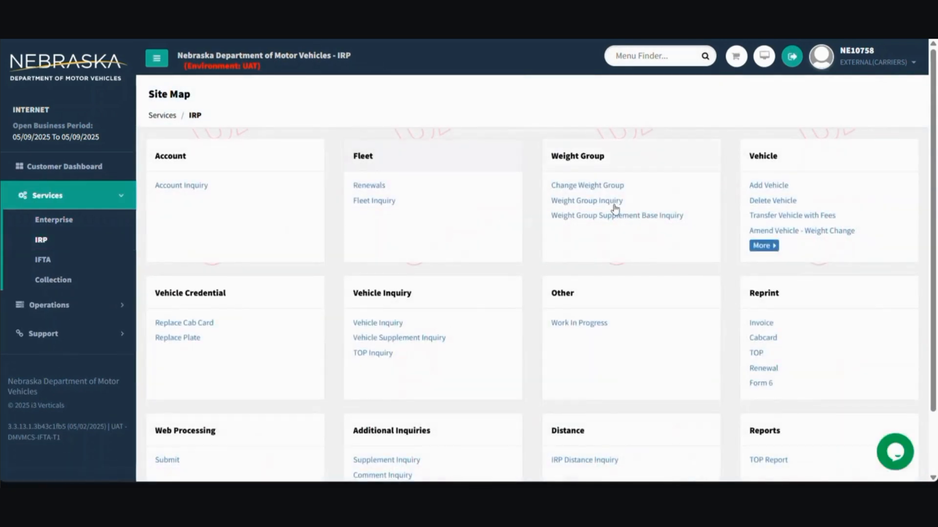
left_click(764, 187)
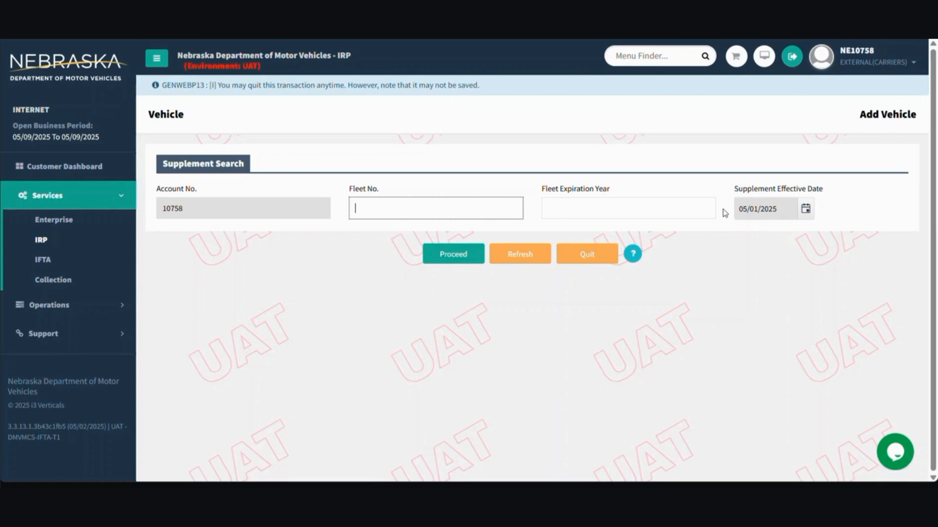
left_click(460, 254)
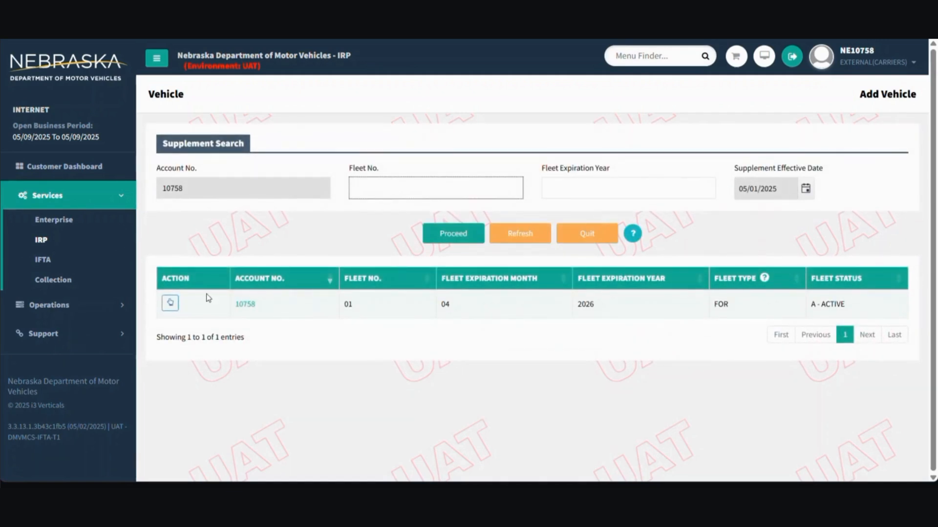
left_click(170, 304)
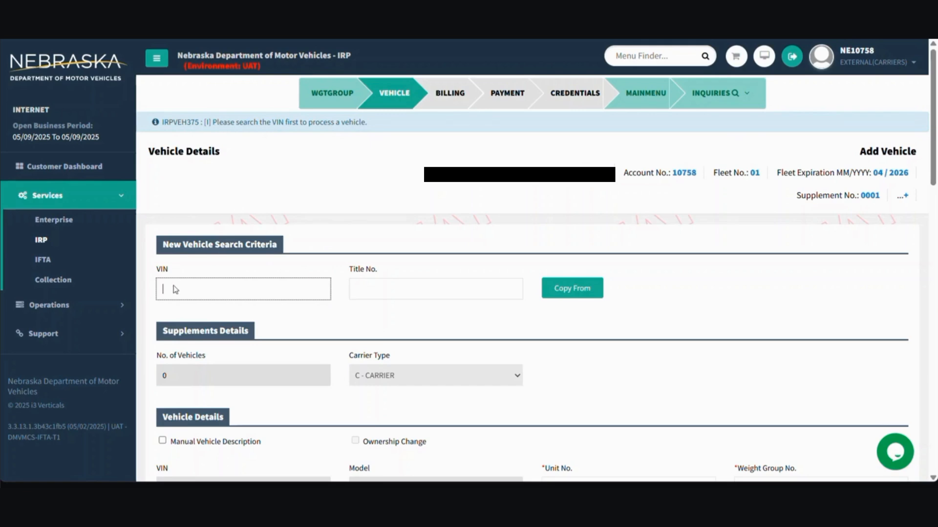
Paste the vehicle's VIN into the new vehicle search, run it, and answer No to the title number confirmation.
right_click(175, 290)
left_click(220, 119)
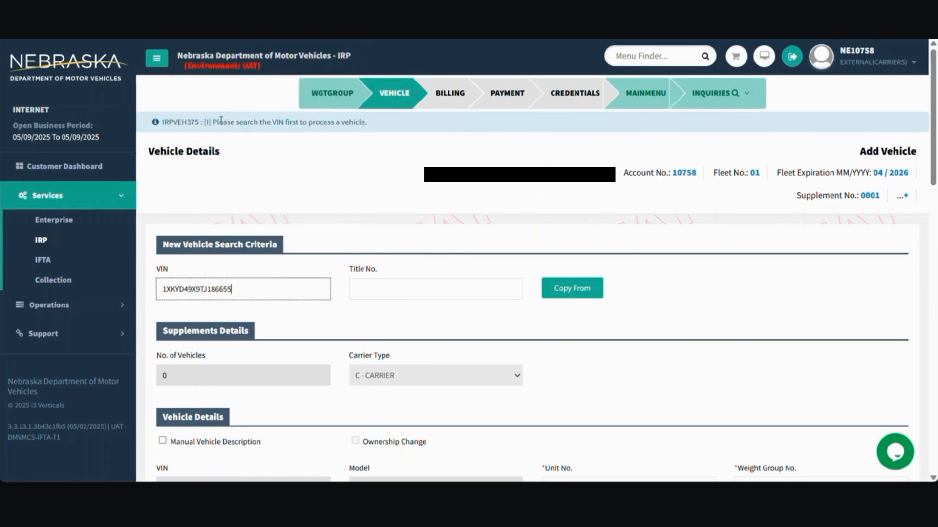
left_click(551, 290)
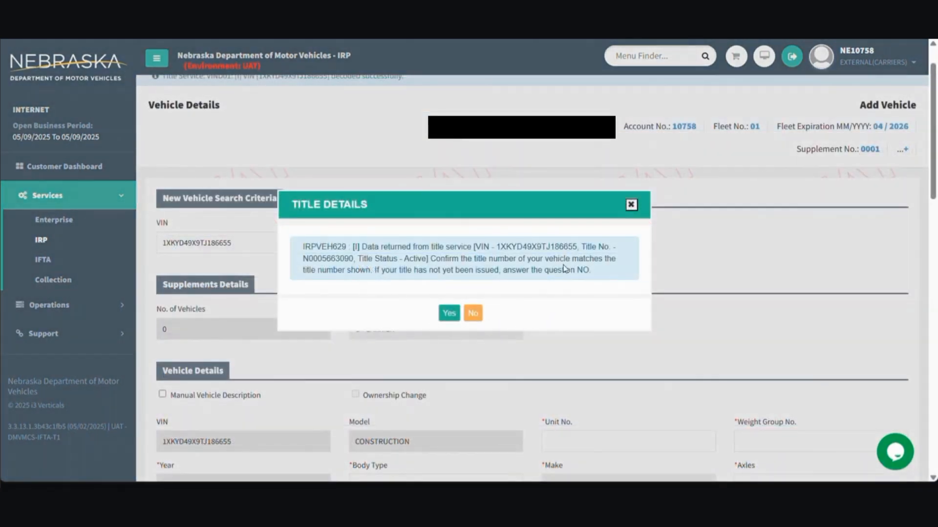
left_click(452, 316)
left_click(473, 314)
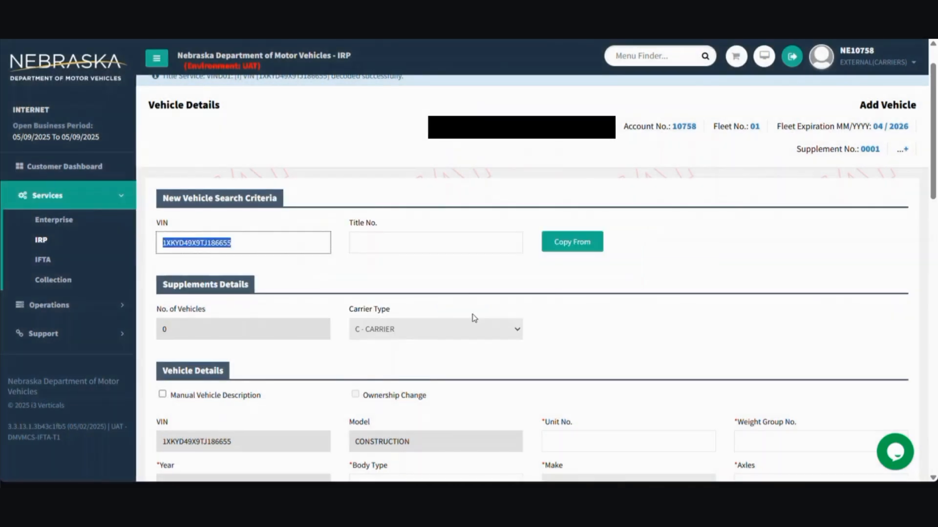
Enter 1test as the vehicle's unit number and assign it to weight group 1-80000.
scroll(540, 318, "down", 3)
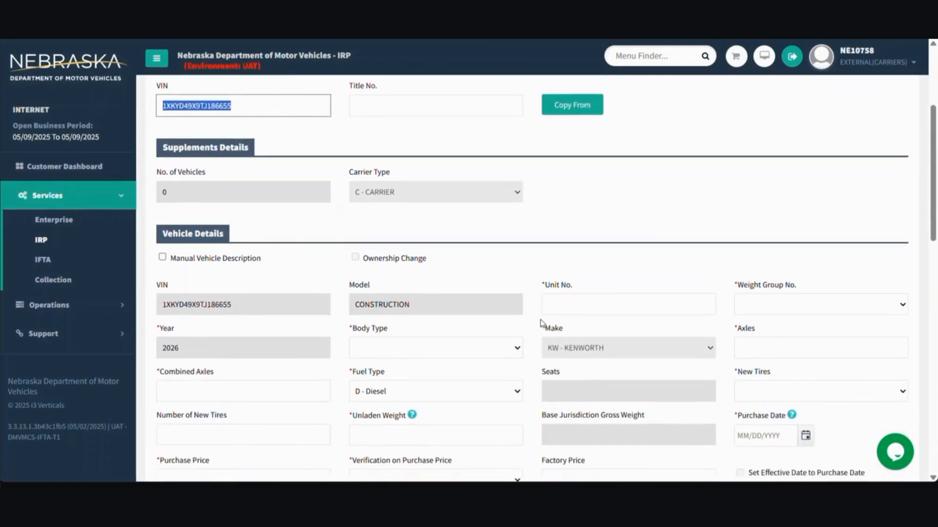
left_click(566, 272)
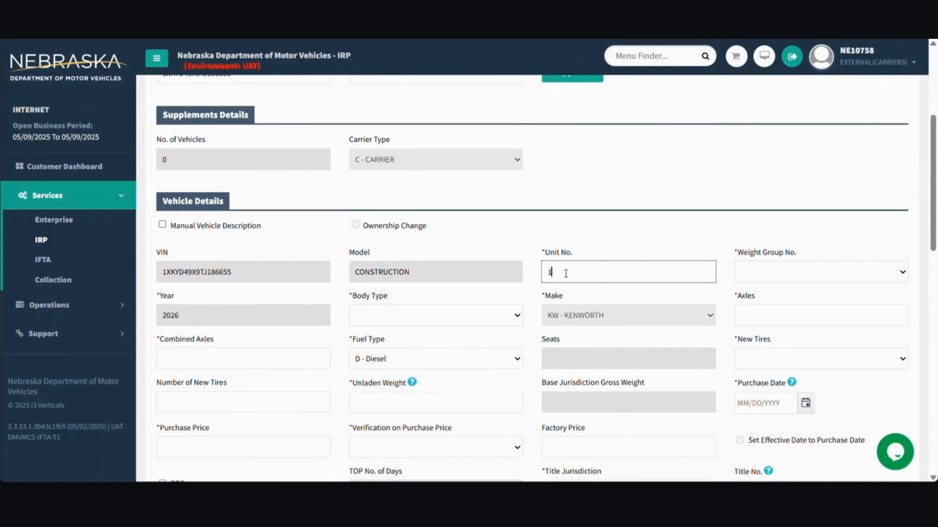
type("1test")
key("Tab")
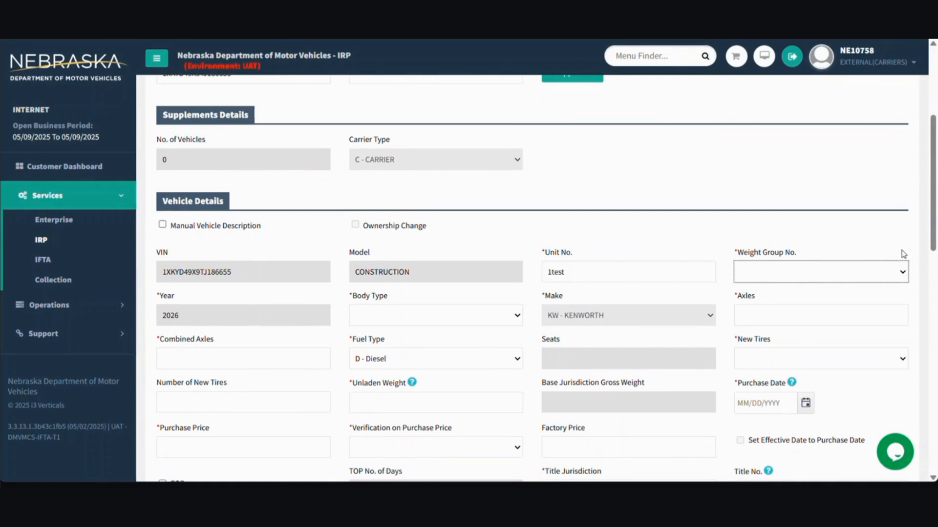
left_click(903, 273)
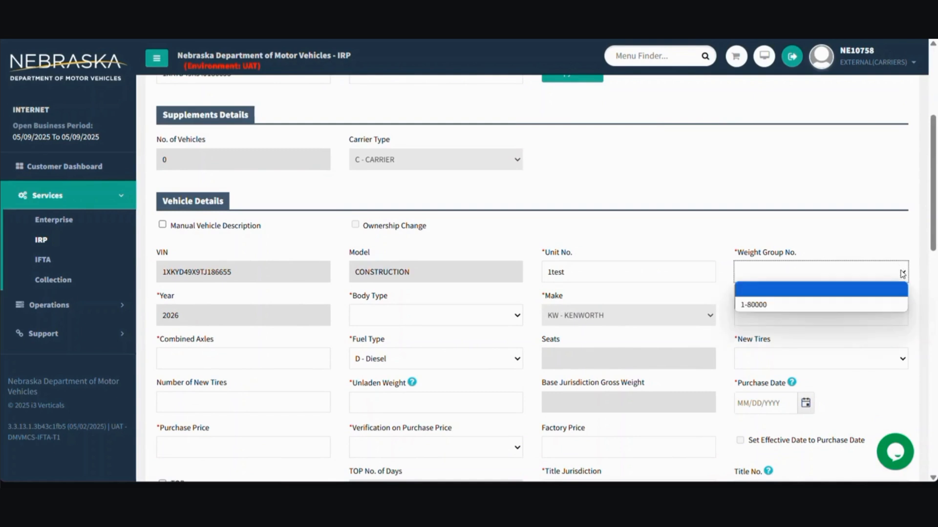
left_click(866, 304)
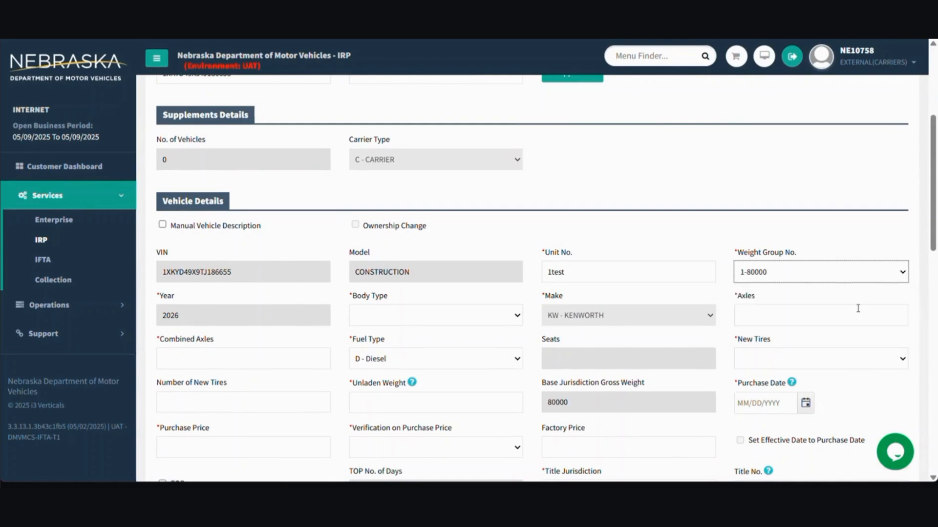
Set the body type to TR - Tractor, with 3 axles and 5 combined axles.
left_click(519, 316)
left_click(503, 363)
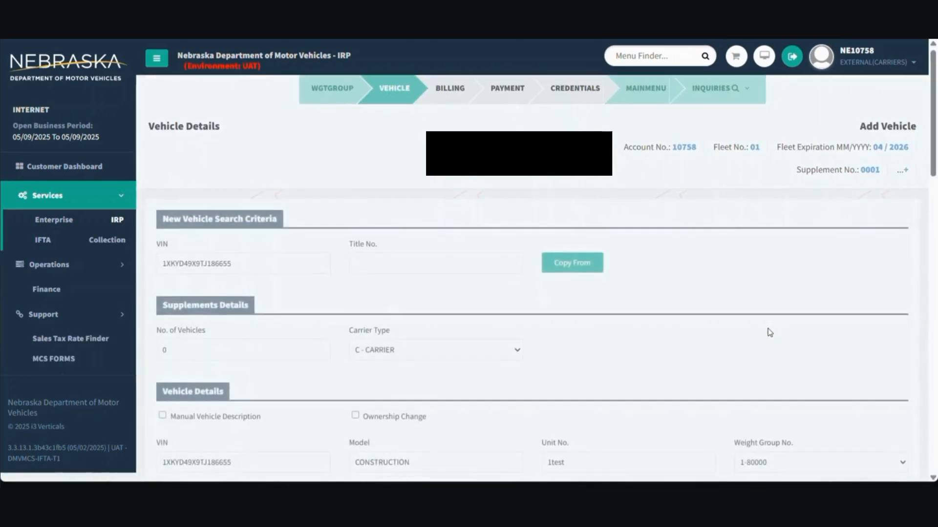
scroll(806, 293, "down", 3)
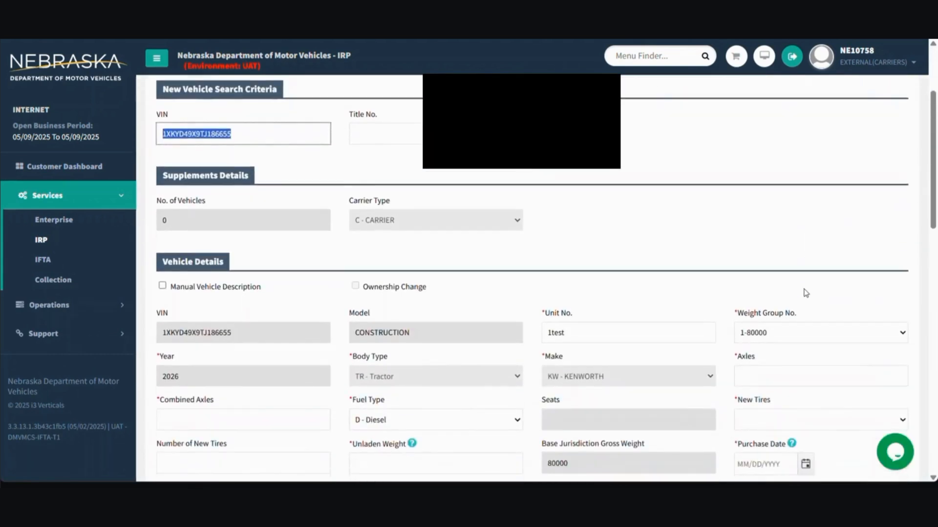
left_click(751, 314)
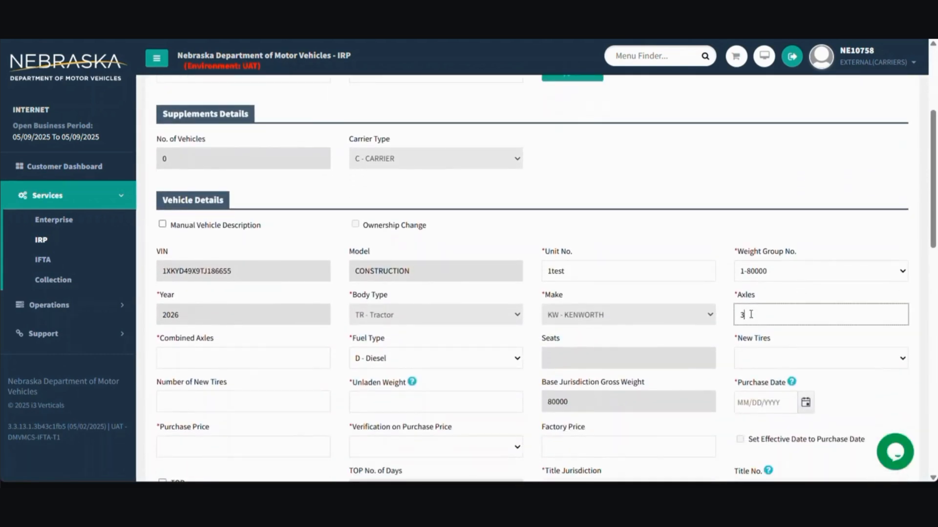
left_click(301, 359)
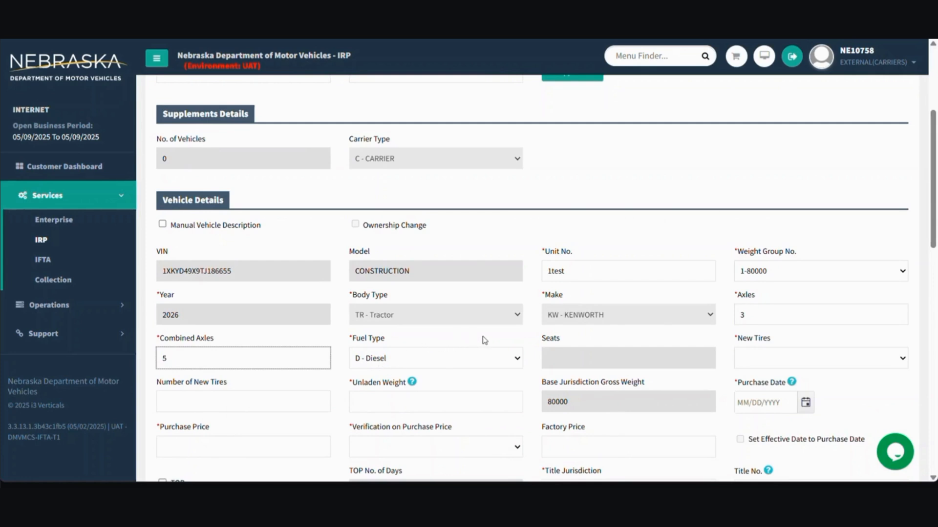
Mark the vehicle as having new tires (Y - YES) and set the number of new tires to 10.
key("Tab")
key("Tab")
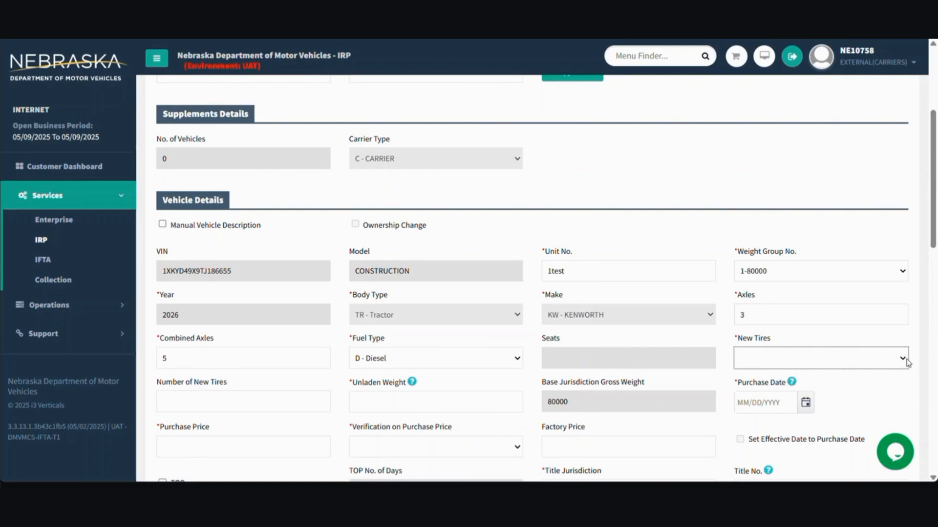
left_click(907, 362)
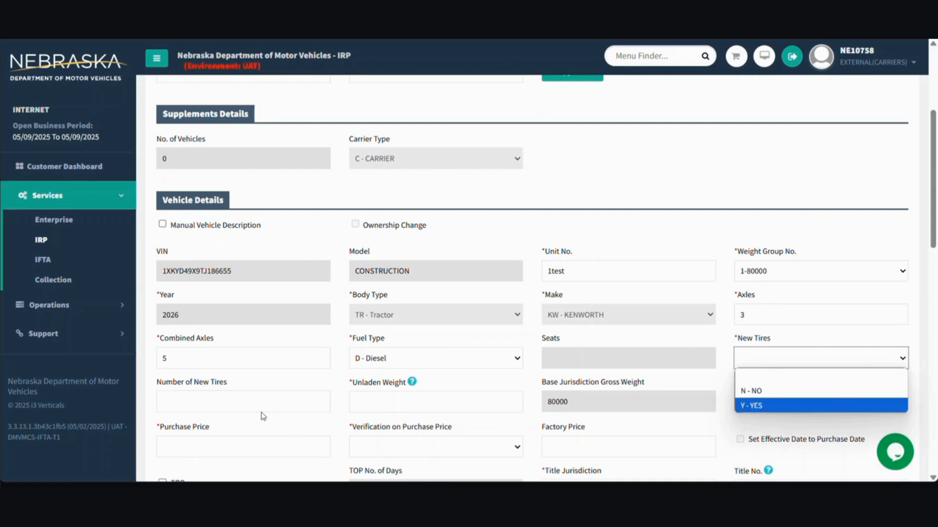
left_click(740, 407)
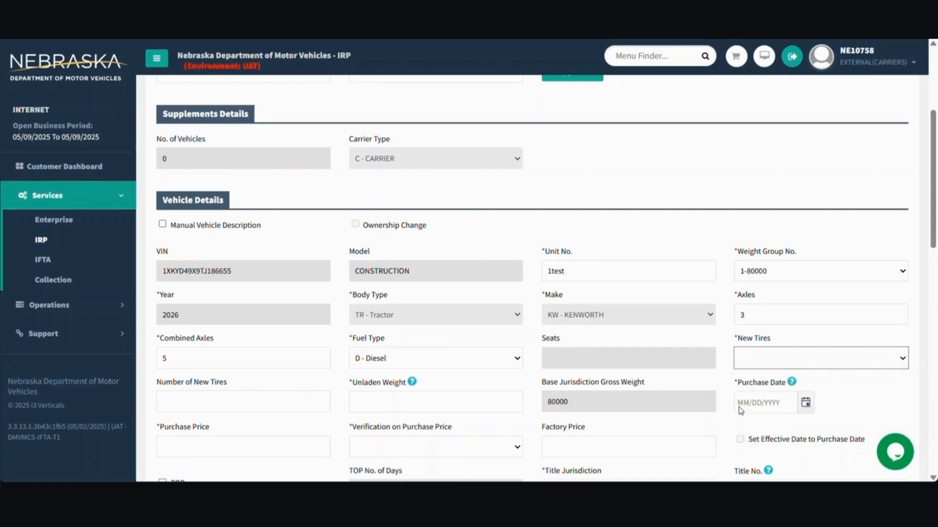
left_click(169, 406)
type("10")
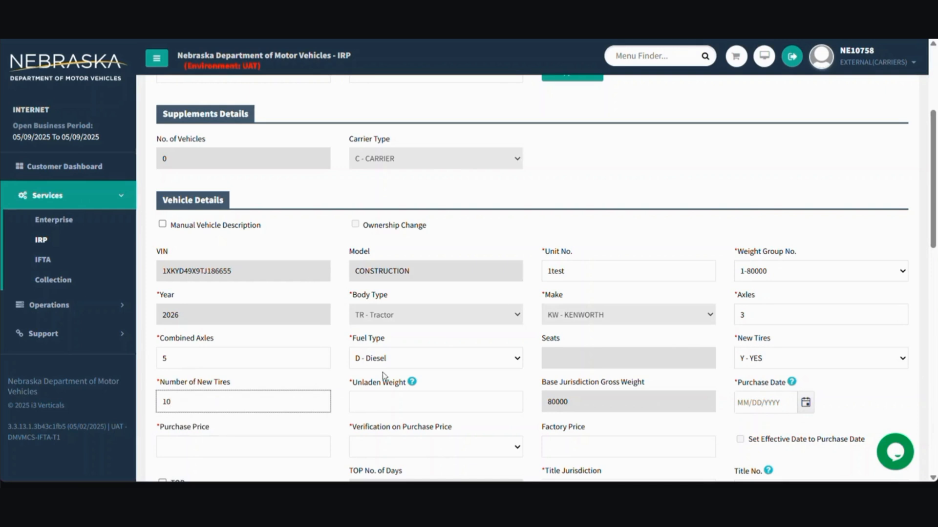
Set the unladen weight to 17500 and the purchase date to 05/01/2025.
left_click(384, 397)
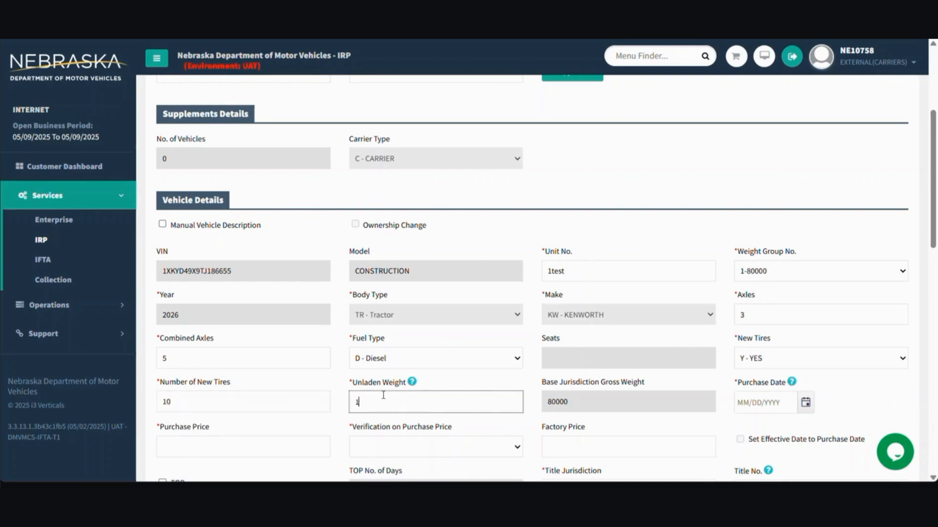
type("17500")
left_click(806, 402)
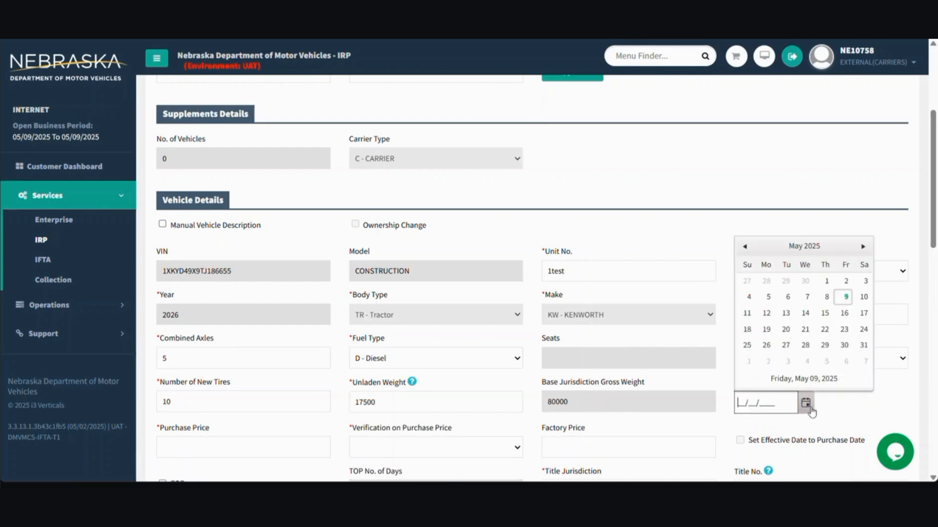
left_click(827, 281)
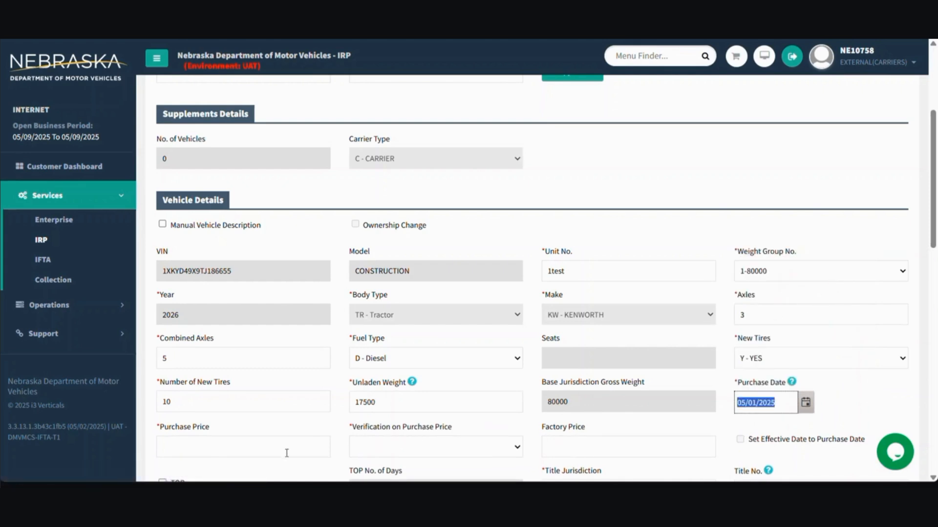
Enter a purchase price of 120000 and set Verification on Purchase Price to Y - YES.
left_click(269, 445)
type("120000")
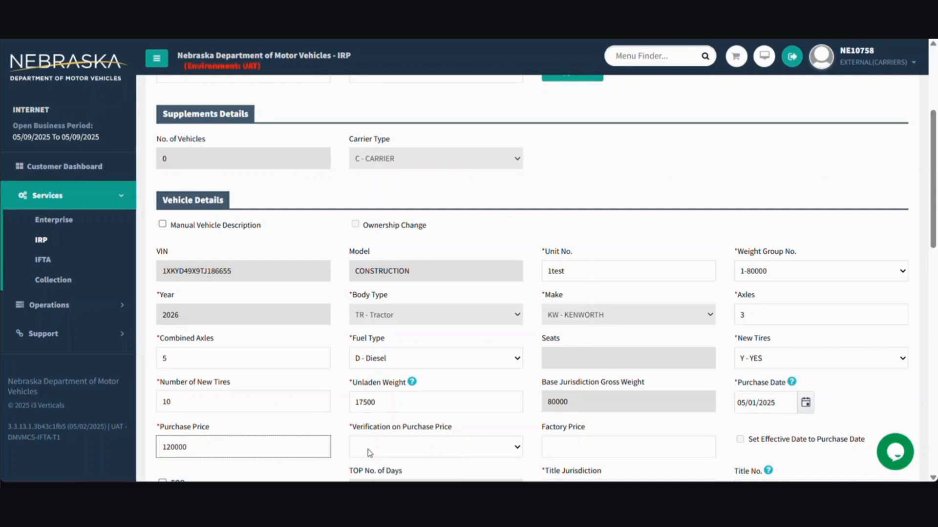
left_click(516, 448)
left_click(517, 452)
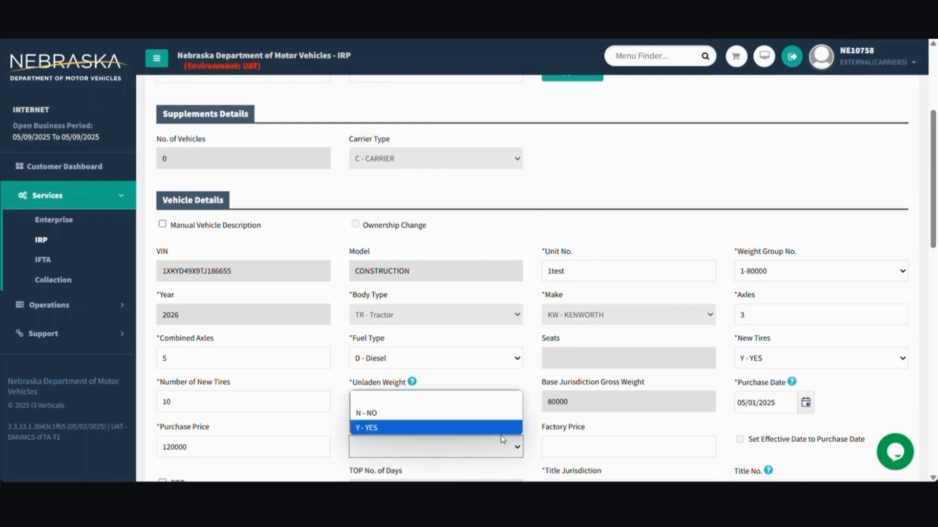
left_click(415, 429)
Set the vehicle's title jurisdiction to NE - NEBRASKA.
scroll(683, 381, "down", 3)
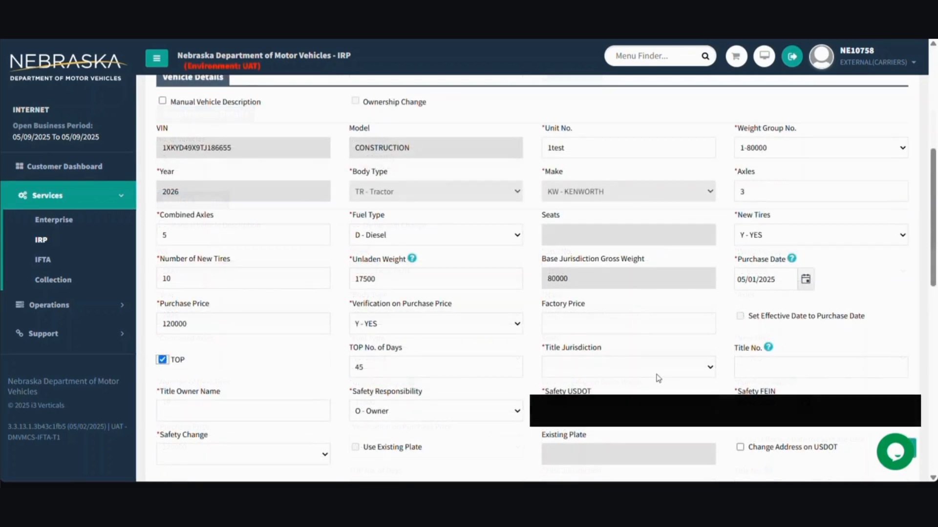
left_click(710, 369)
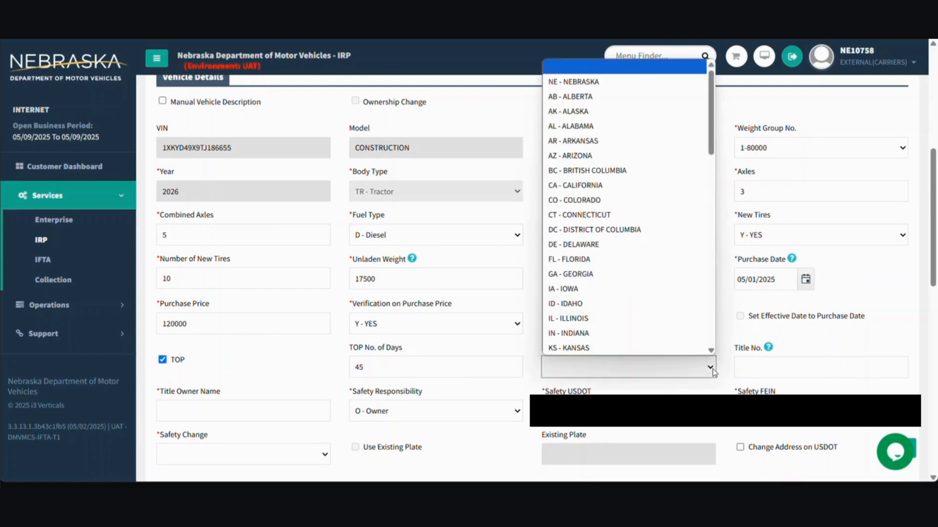
left_click(627, 87)
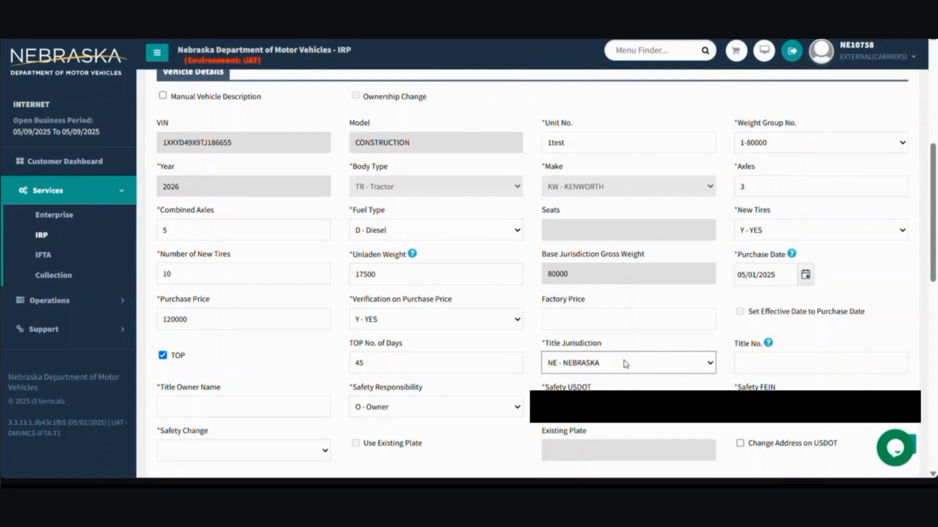
Enter John Trucking as the title owner name and set Safety Change to N - NO.
scroll(626, 363, "down", 2)
left_click(209, 329)
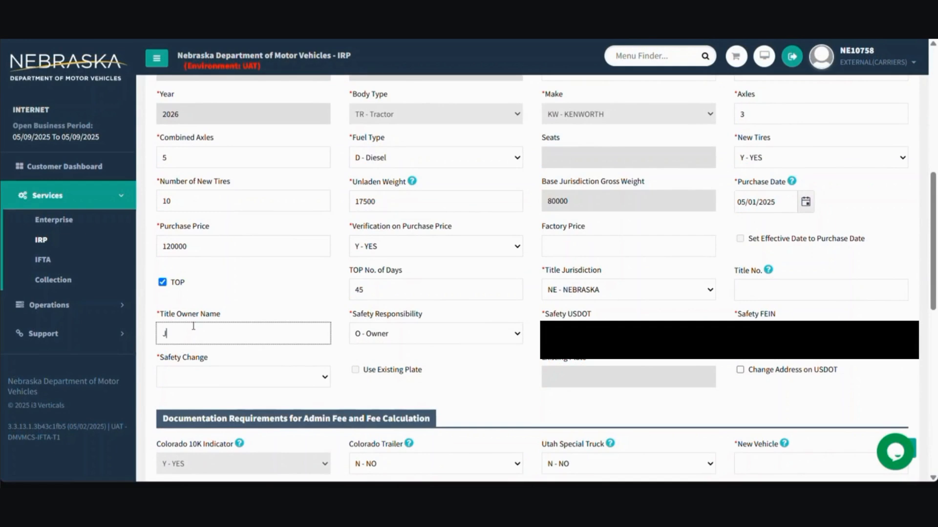
type("John Trucking")
left_click(325, 381)
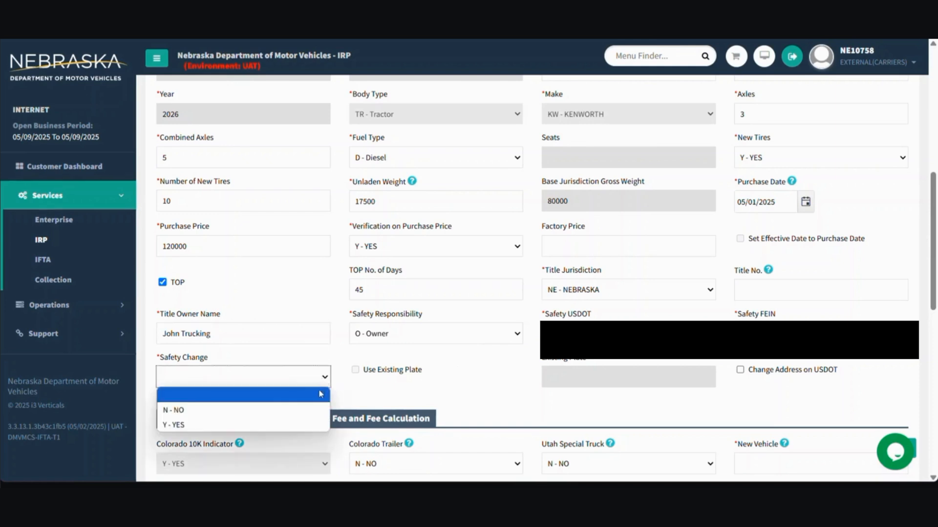
left_click(297, 412)
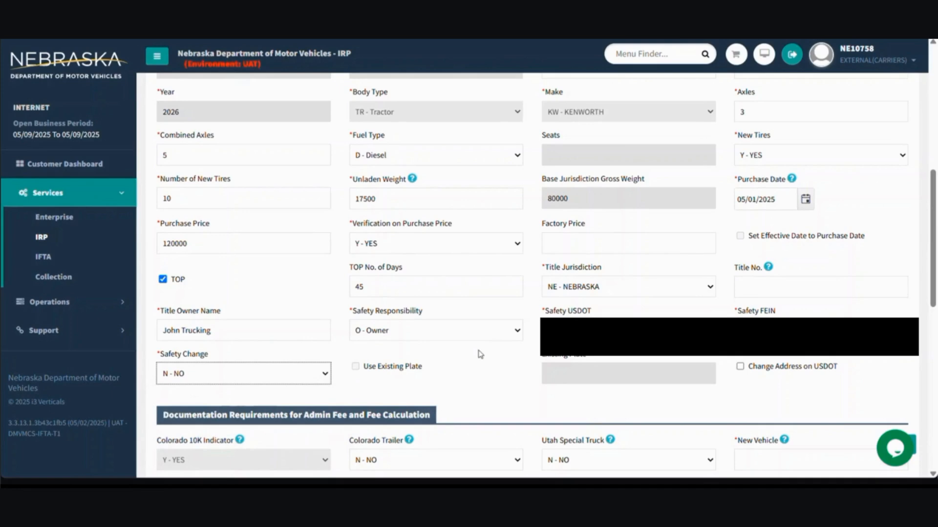
Set both New Vehicle and First Registration to Y - YES in the documentation requirements for fee calculation.
scroll(480, 353, "down", 5)
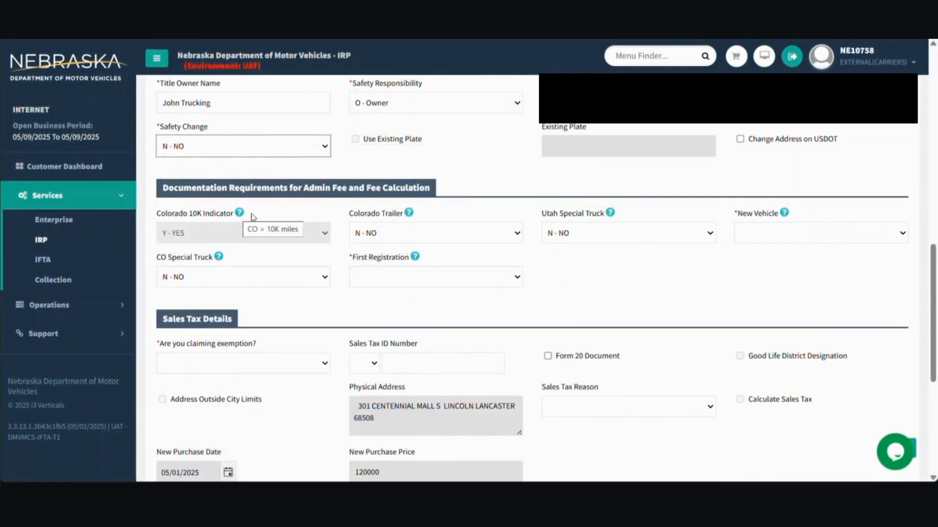
mouse_move(410, 215)
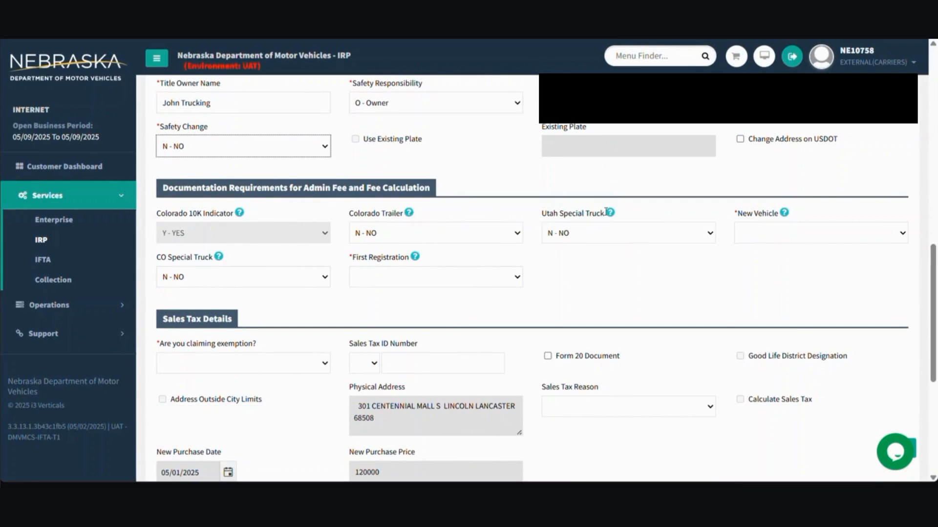
mouse_move(610, 215)
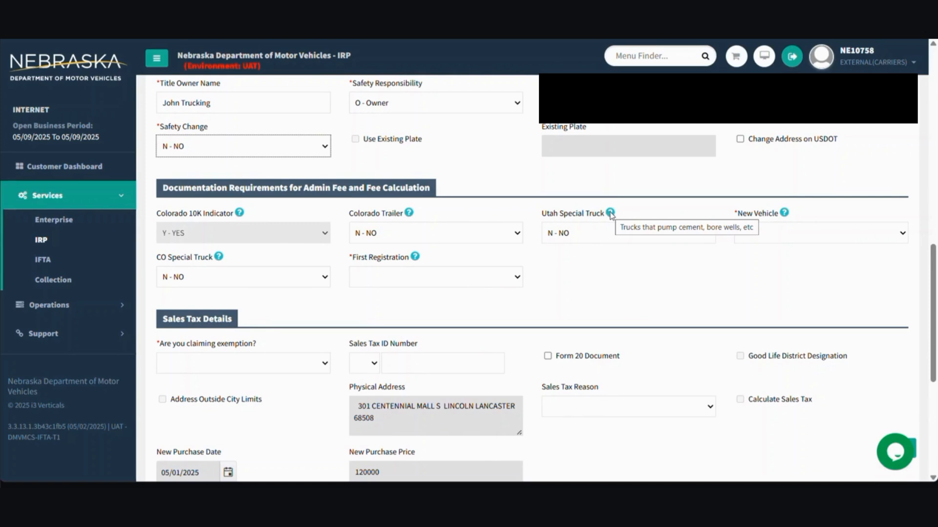
left_click(902, 233)
left_click(904, 279)
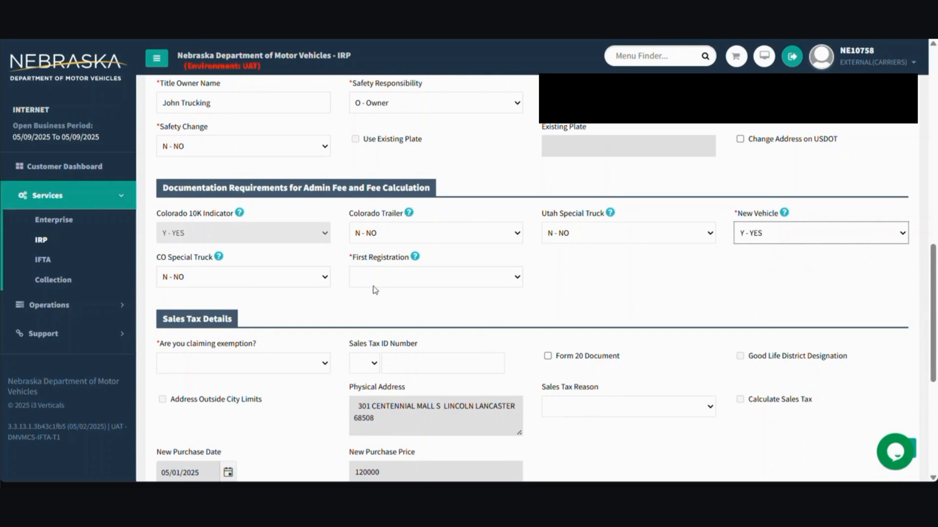
left_click(519, 278)
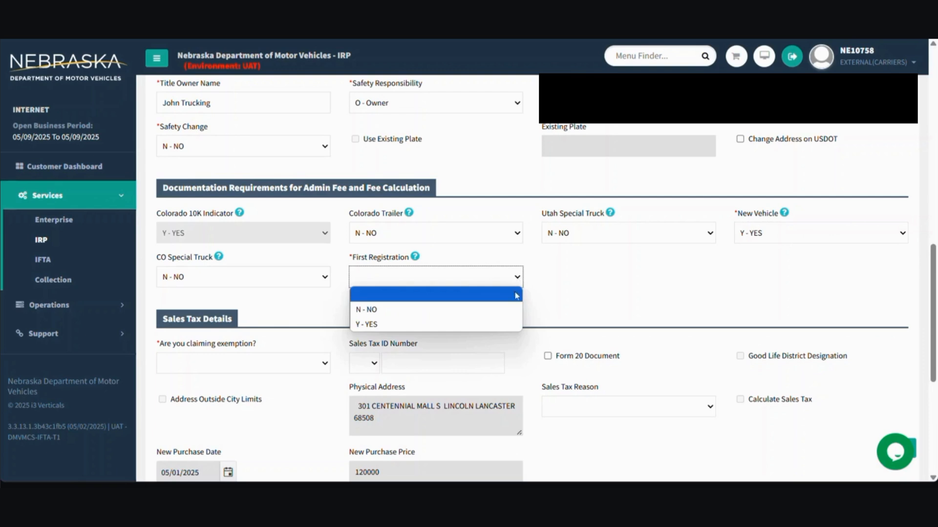
left_click(514, 324)
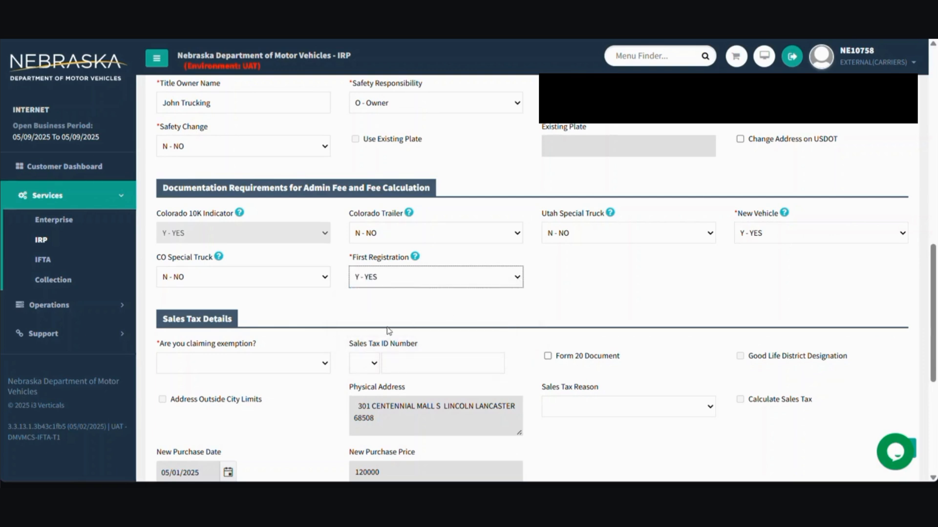
Set the sales tax exemption claim to N - NO.
scroll(388, 331, "down", 3)
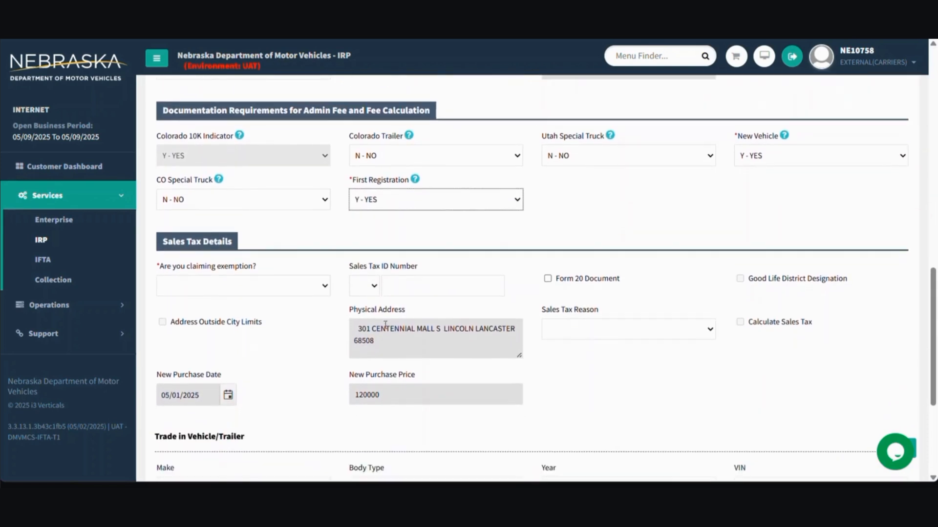
left_click(325, 290)
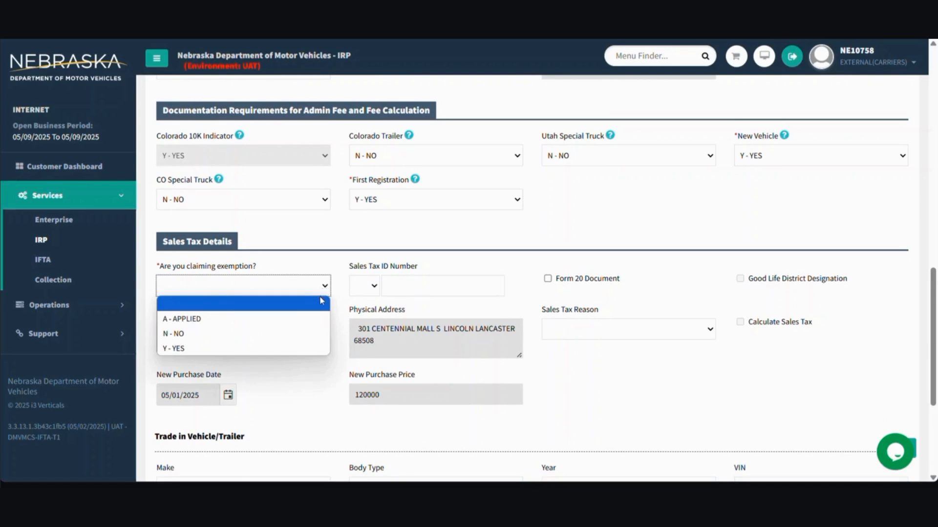
left_click(307, 336)
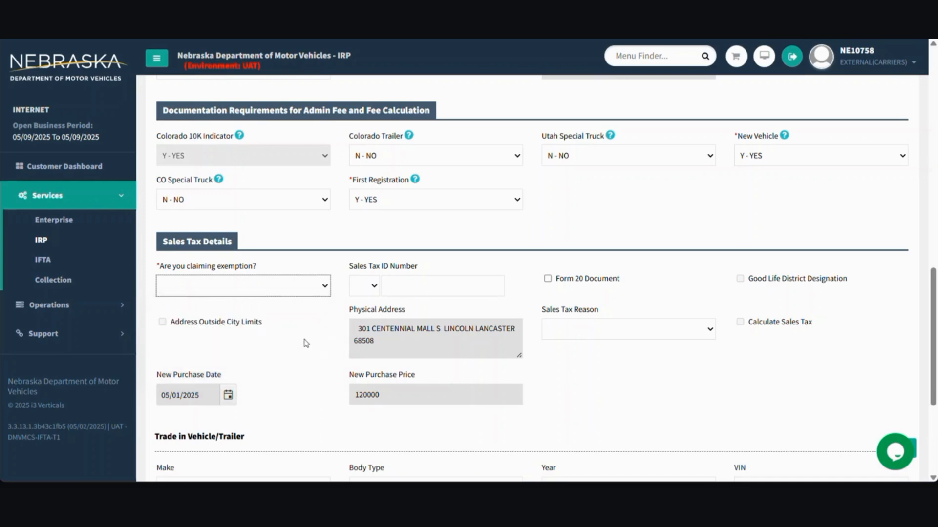
Leave the trade-in details blank, proceed through the vehicle's entry and verification, and finish adding vehicles to reach the submit page.
scroll(548, 359, "down", 4)
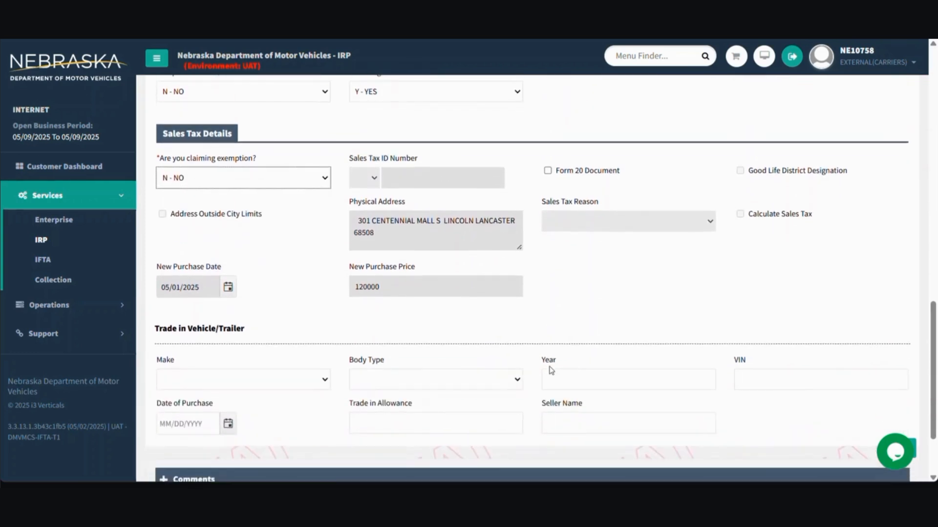
scroll(550, 368, "down", 1)
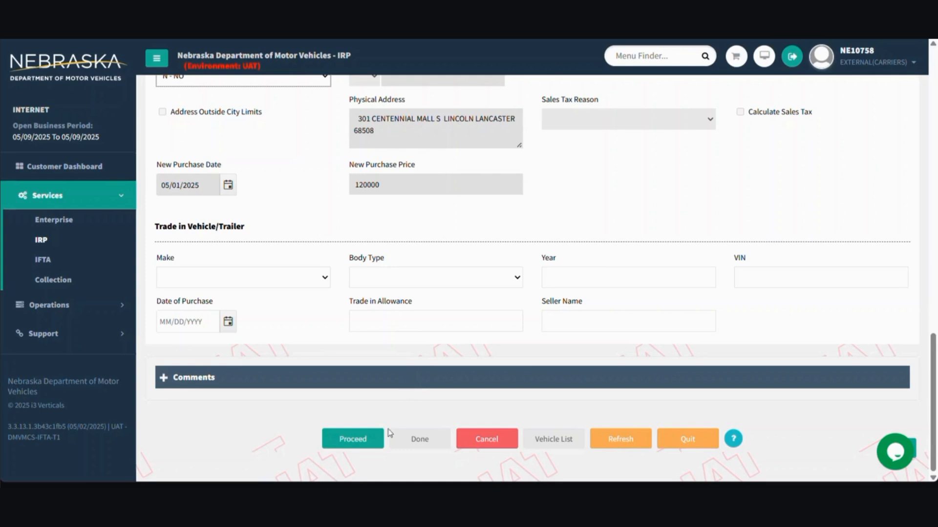
left_click(347, 446)
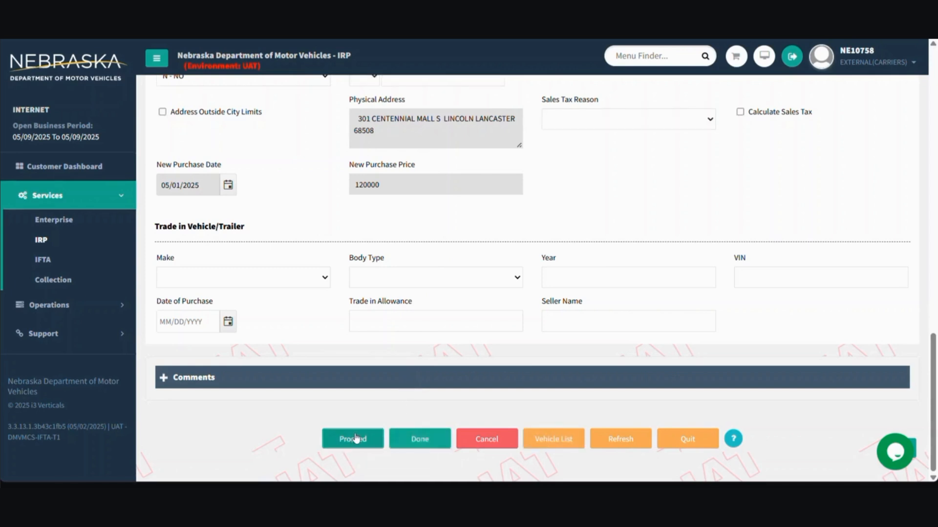
left_click(356, 439)
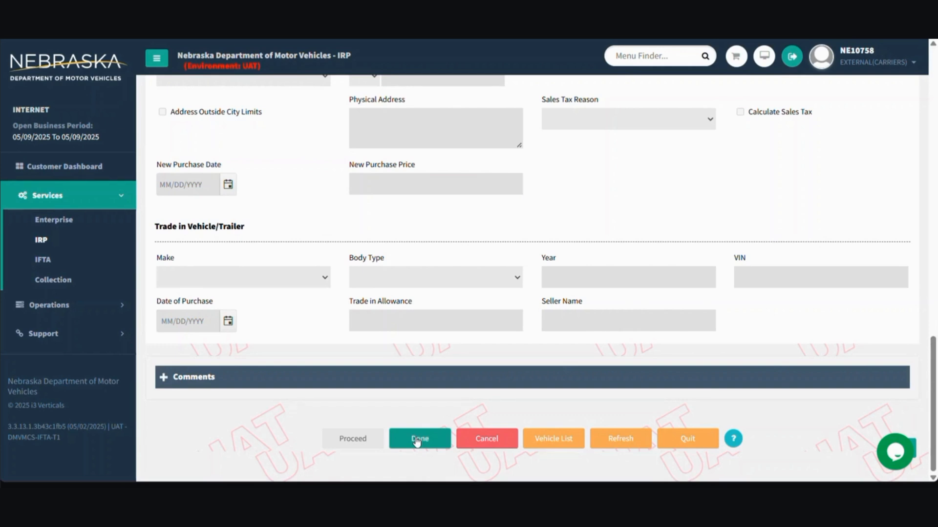
left_click(417, 441)
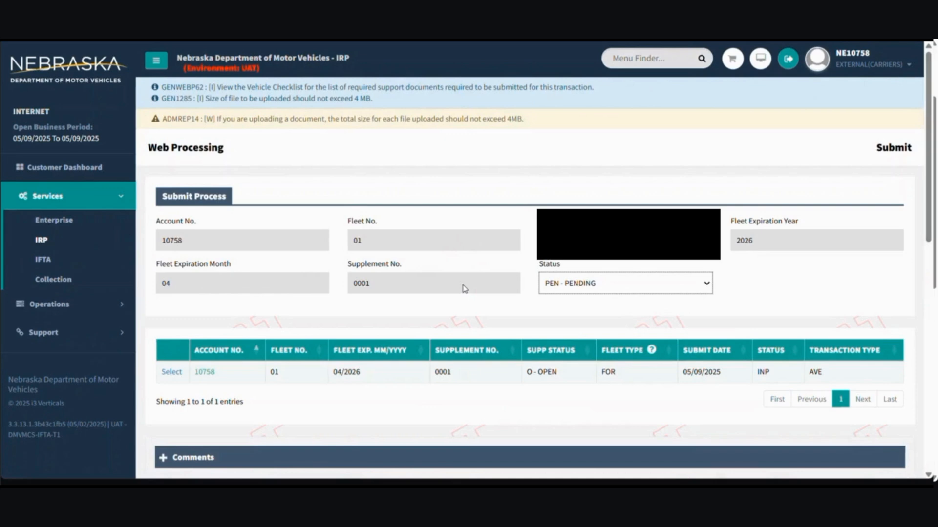
Upload Bill Of Sale.pdf as the bill of sale document for unit 1TEST and finish the upload.
scroll(464, 289, "down", 5)
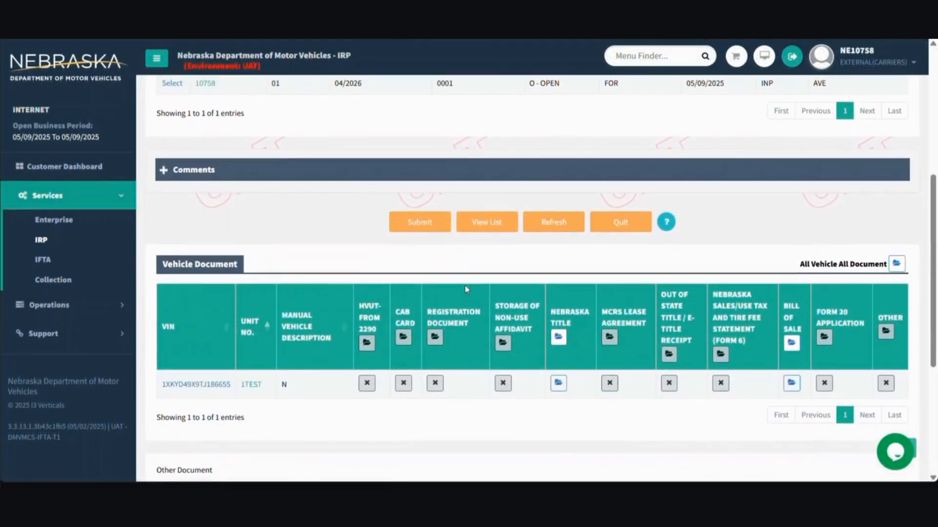
scroll(464, 288, "down", 2)
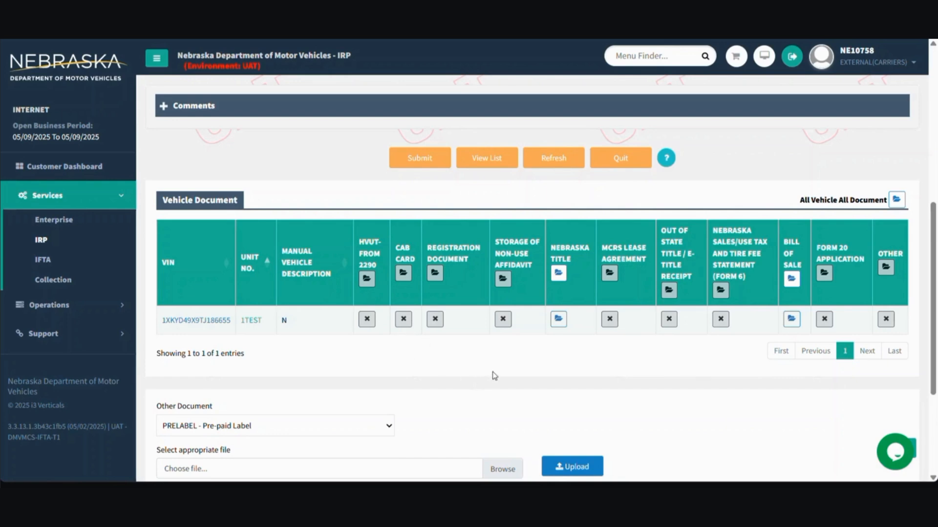
scroll(495, 376, "down", 1)
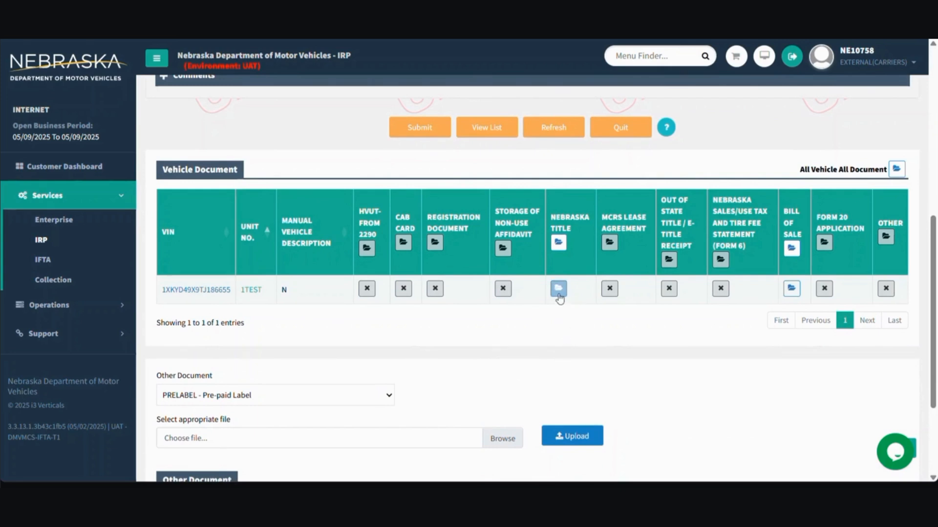
left_click(791, 290)
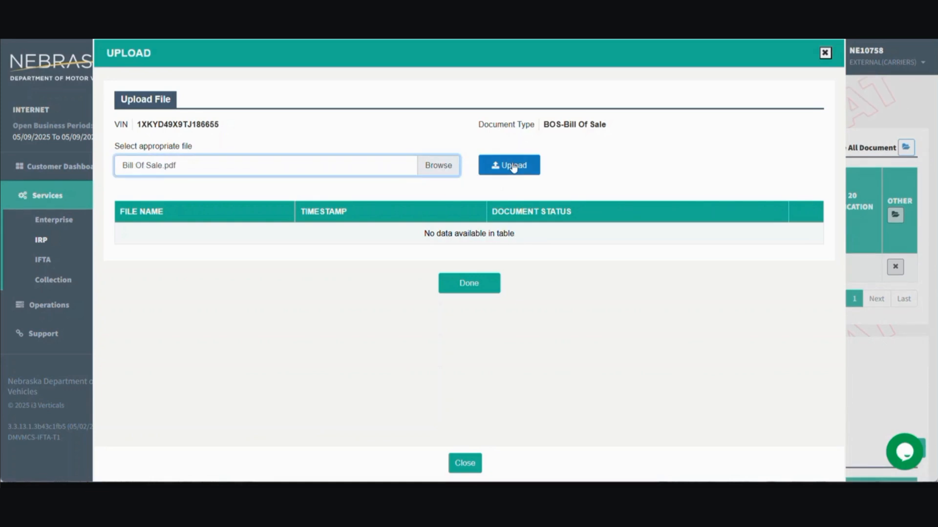
left_click(513, 166)
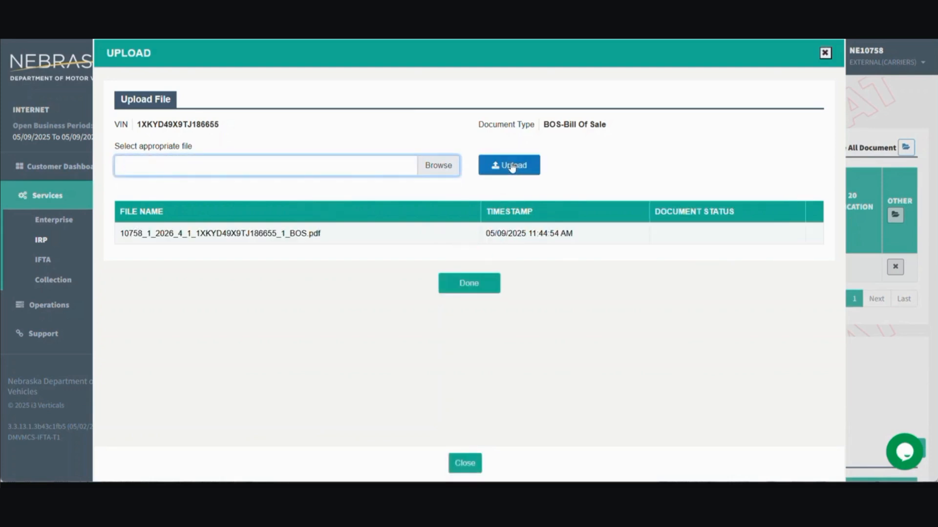
left_click(471, 287)
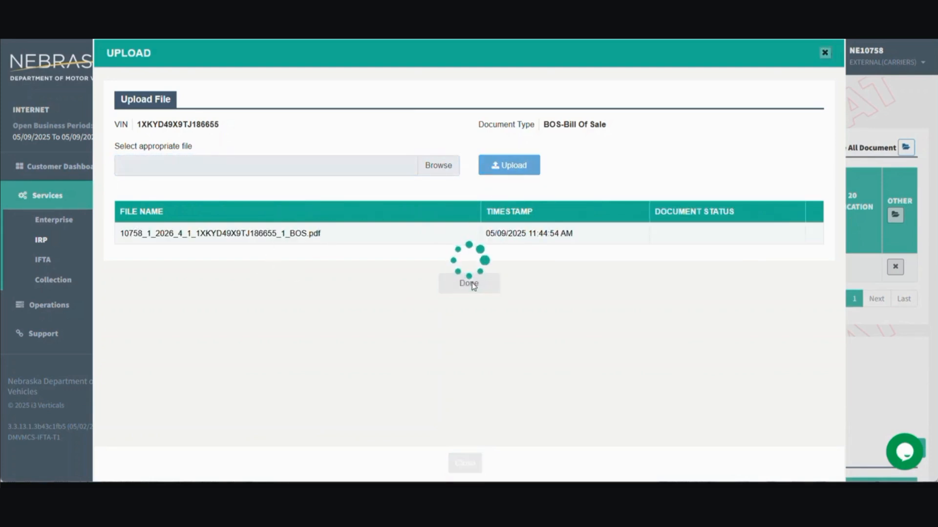
Review the uploaded bill of sale entry for unit 1TEST and close its upload window.
scroll(472, 284, "down", 5)
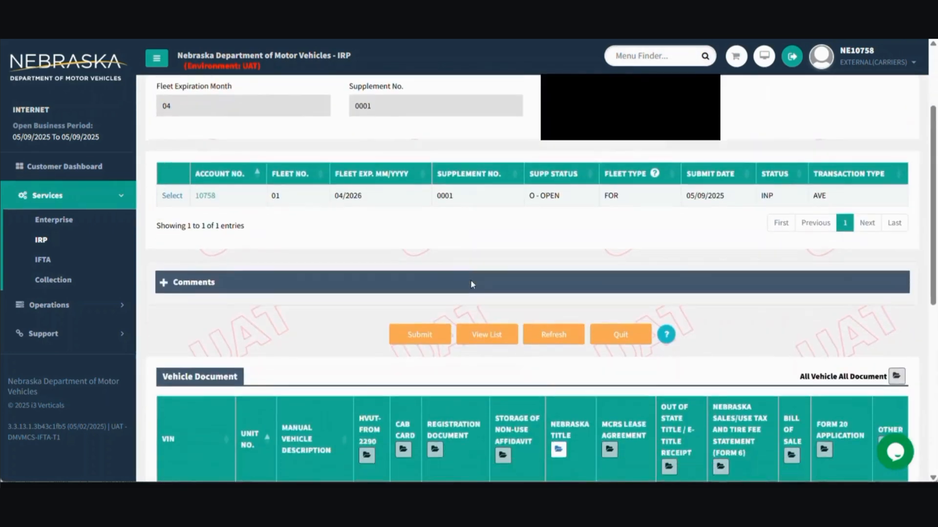
scroll(470, 279, "down", 1)
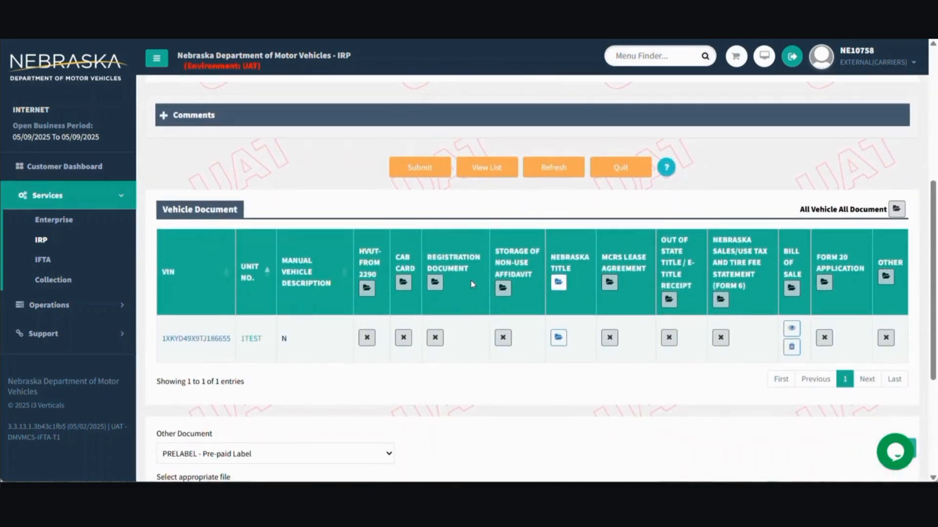
left_click(791, 331)
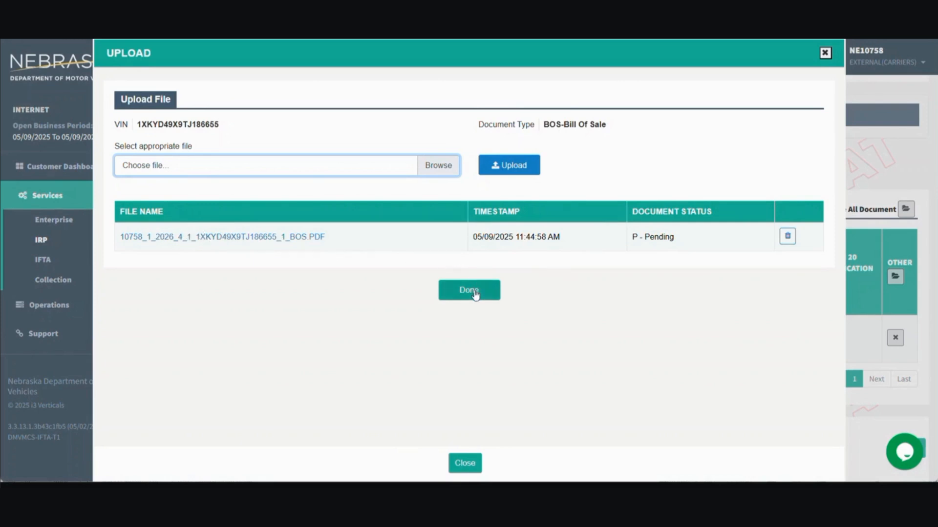
left_click(471, 467)
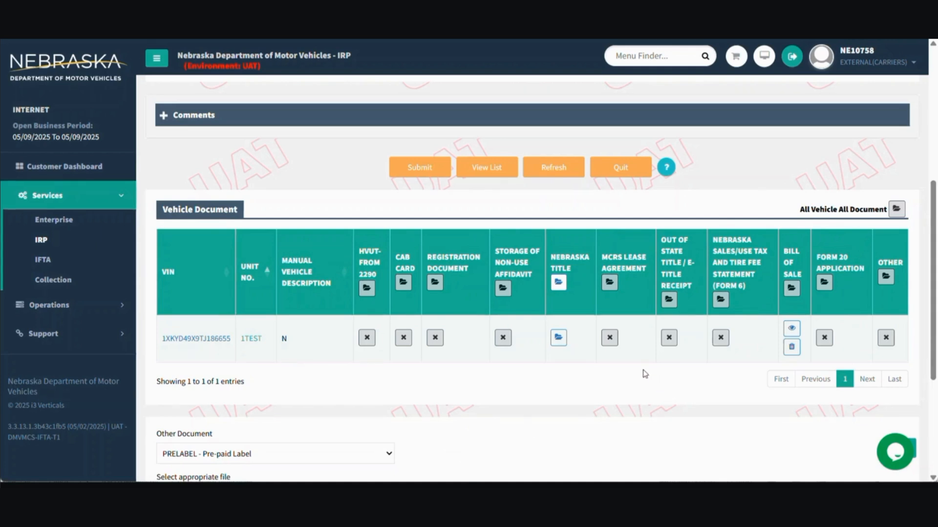
Check the other document section and submit the Add Vehicle transaction for processing.
scroll(644, 373, "down", 3)
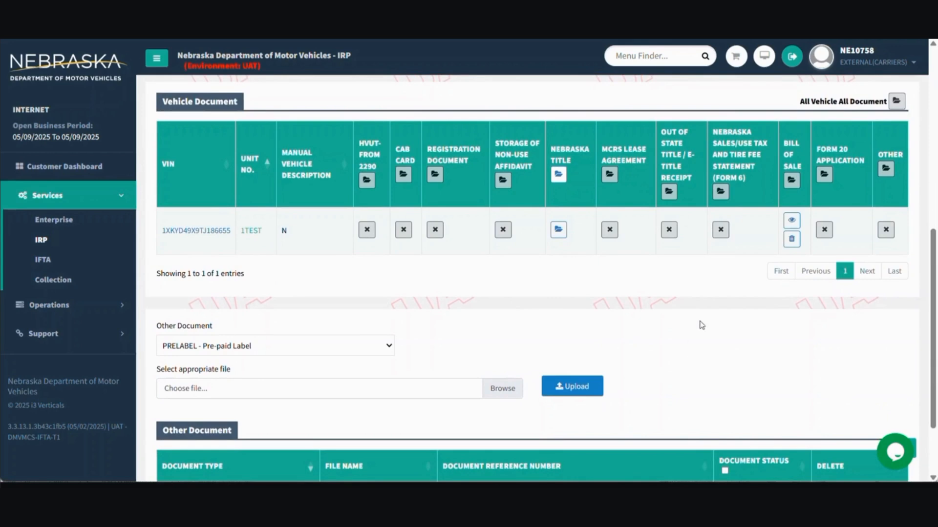
scroll(700, 325, "down", 2)
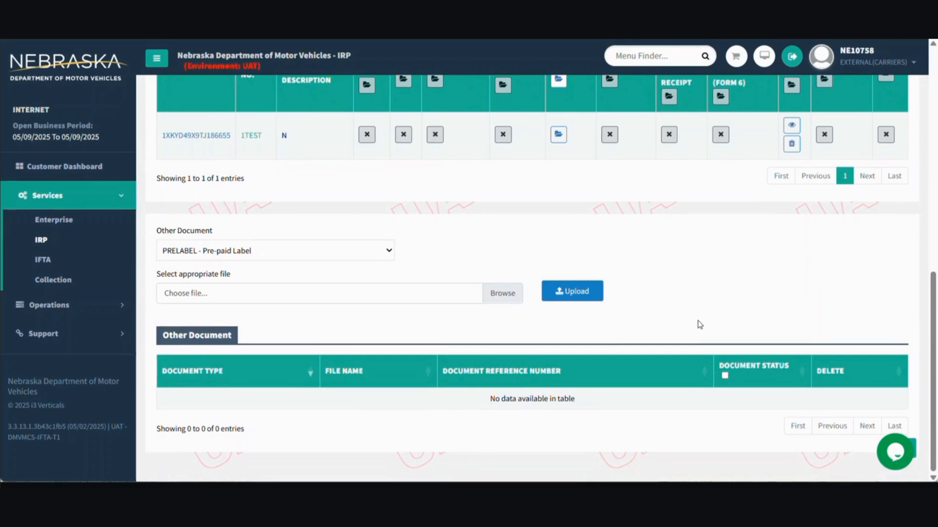
scroll(702, 324, "up", 7)
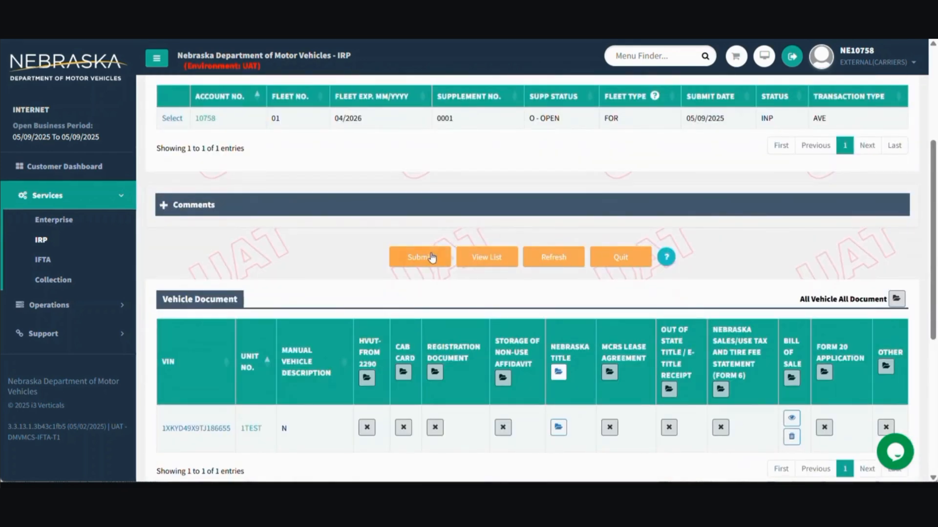
left_click(430, 254)
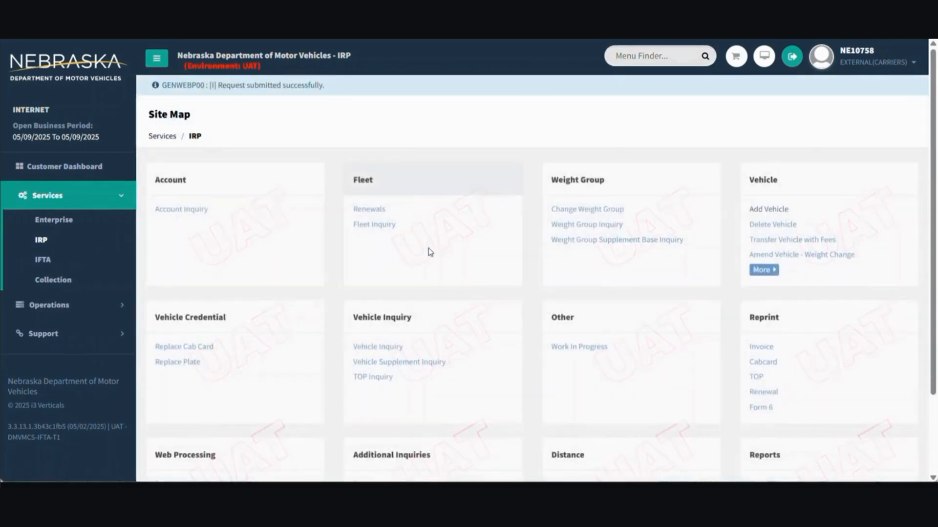